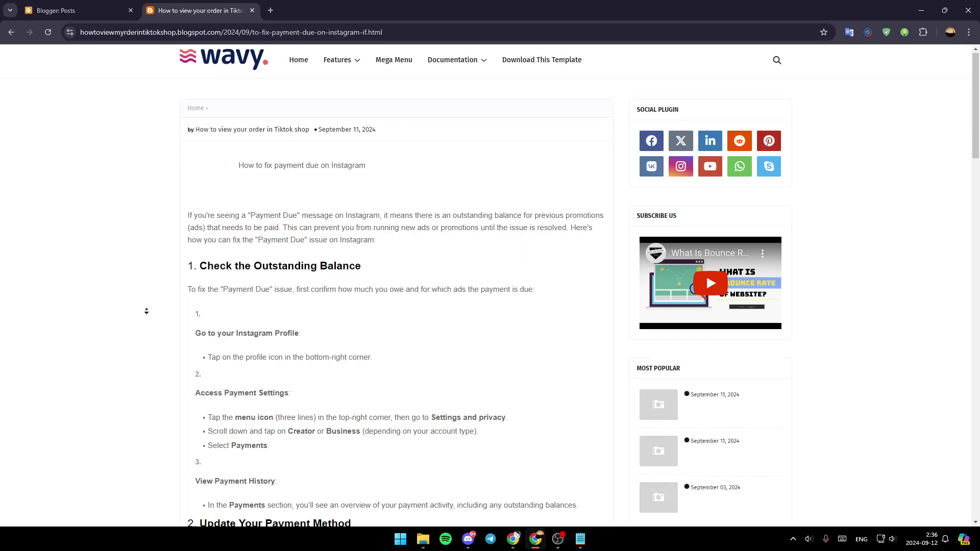
{"action": "scroll", "coordinate": [142, 272], "scroll_direction": "down", "scroll_amount": 2}
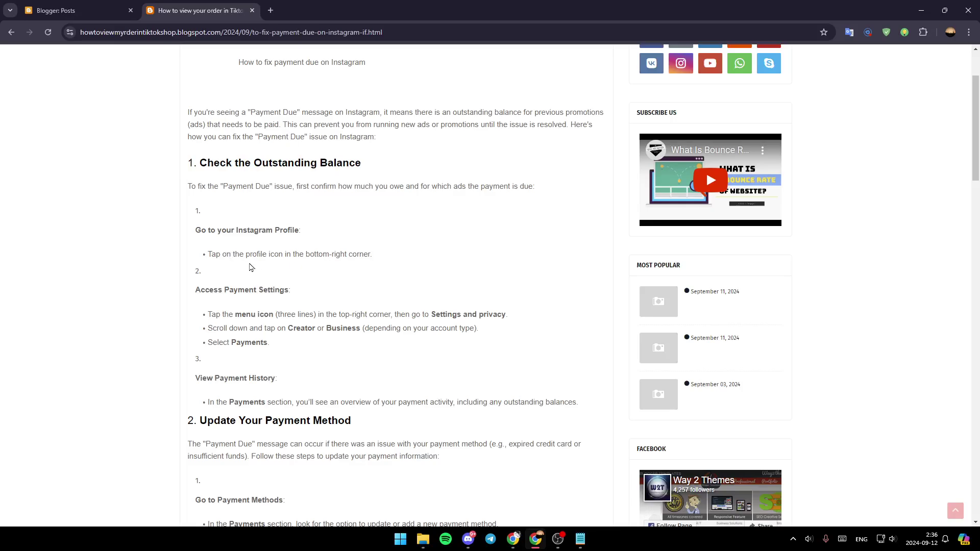
Autoscroll the post down to the Update Your Payment Method section
{"action": "middle_click", "coordinate": [169, 260]}
{"action": "scroll", "coordinate": [158, 310], "scroll_direction": "down", "scroll_amount": 2}
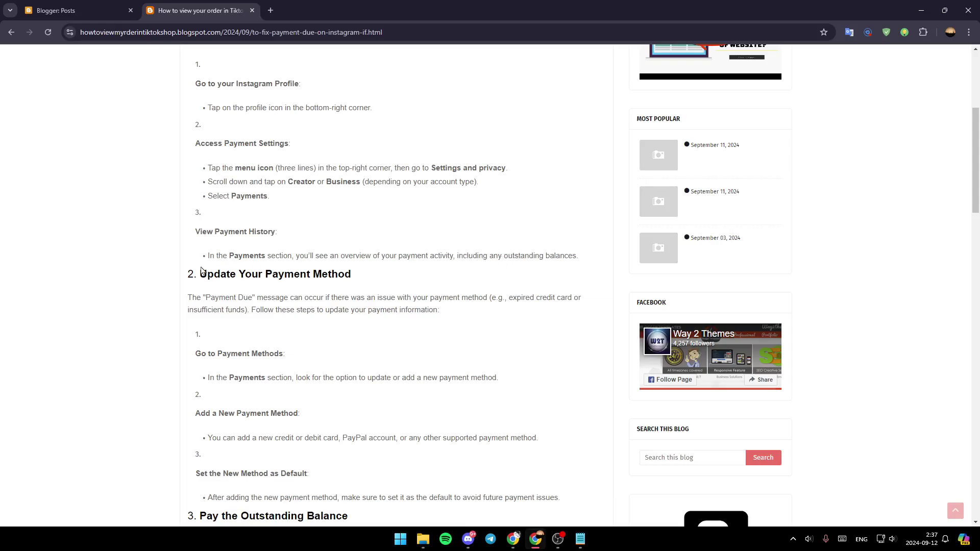
{"action": "scroll", "coordinate": [174, 295], "scroll_direction": "down", "scroll_amount": 1}
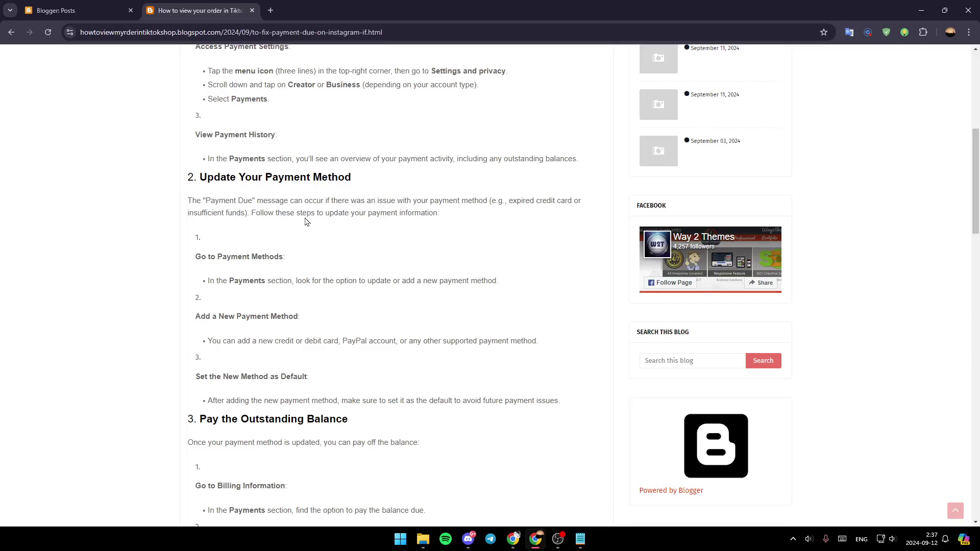
{"action": "scroll", "coordinate": [153, 245], "scroll_direction": "down", "scroll_amount": 2}
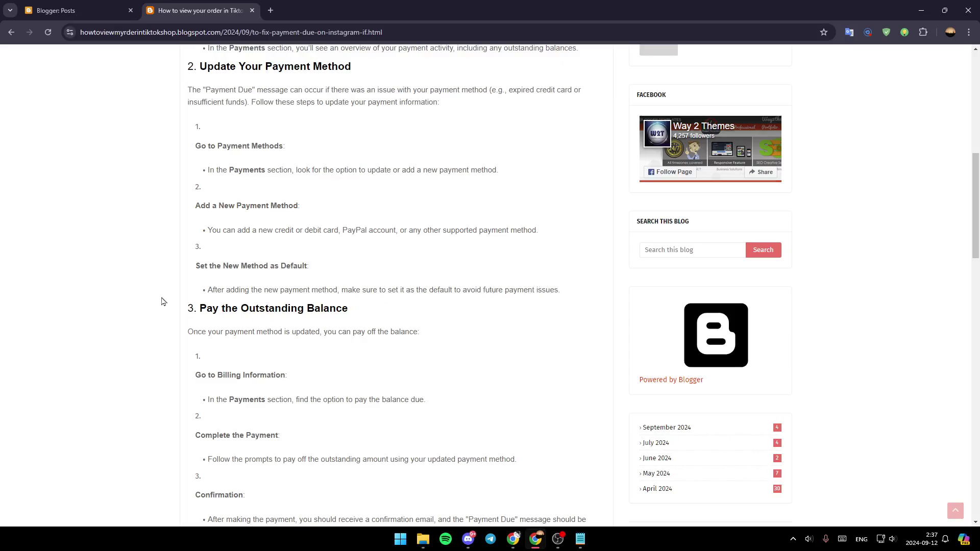
{"action": "scroll", "coordinate": [160, 295], "scroll_direction": "down", "scroll_amount": 1}
{"action": "scroll", "coordinate": [149, 333], "scroll_direction": "down", "scroll_amount": 1}
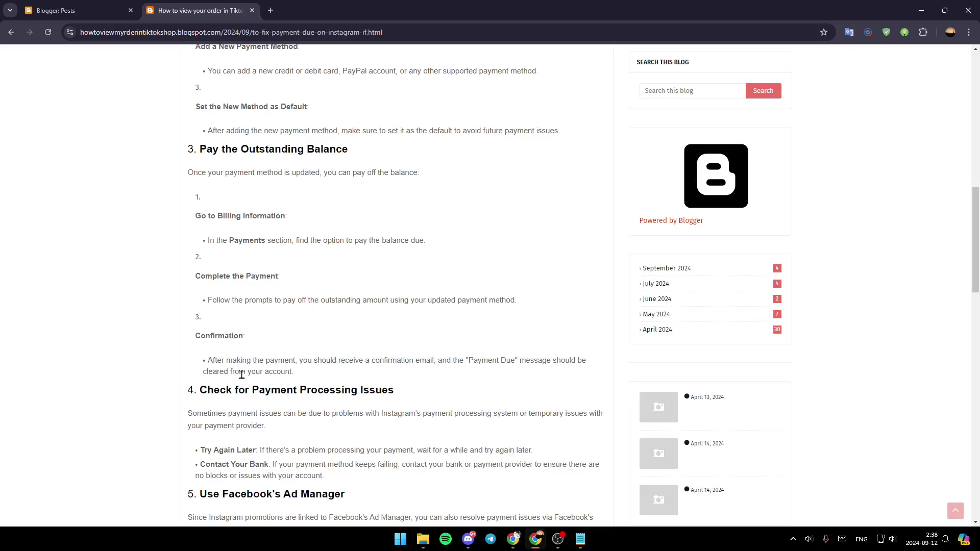
Autoscroll past the Facebook Ad Manager bullets, stopping at the Contact Instagram Support steps
{"action": "middle_click", "coordinate": [176, 369]}
{"action": "middle_click", "coordinate": [159, 400]}
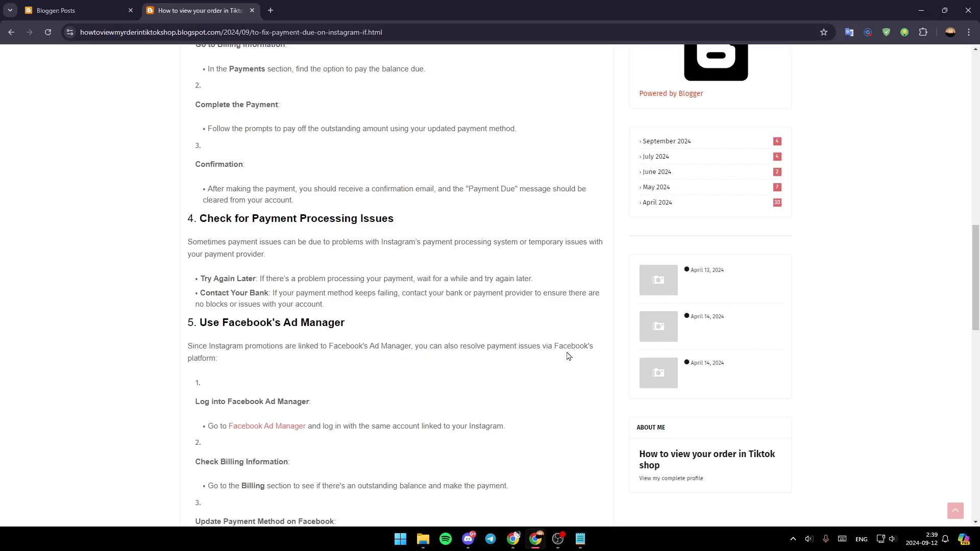
{"action": "scroll", "coordinate": [142, 368], "scroll_direction": "down", "scroll_amount": 2}
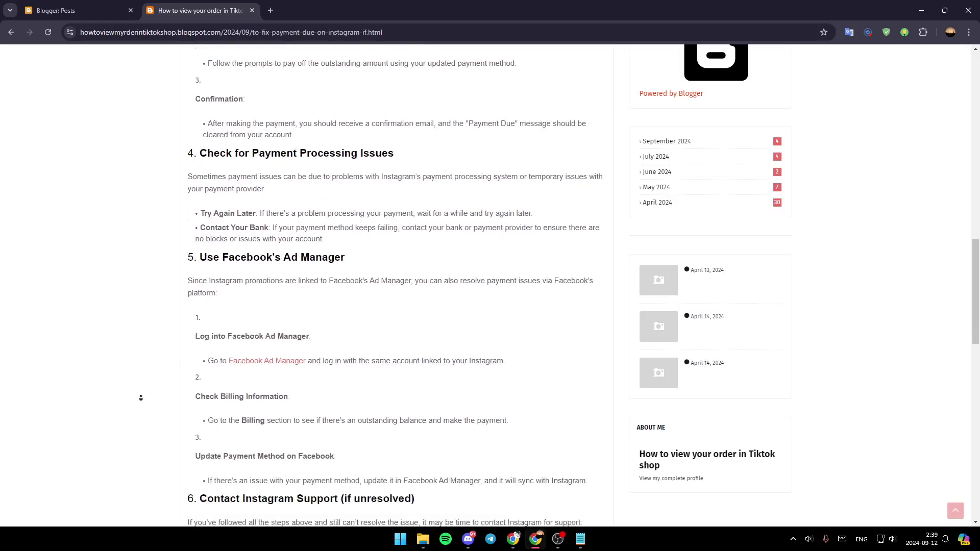